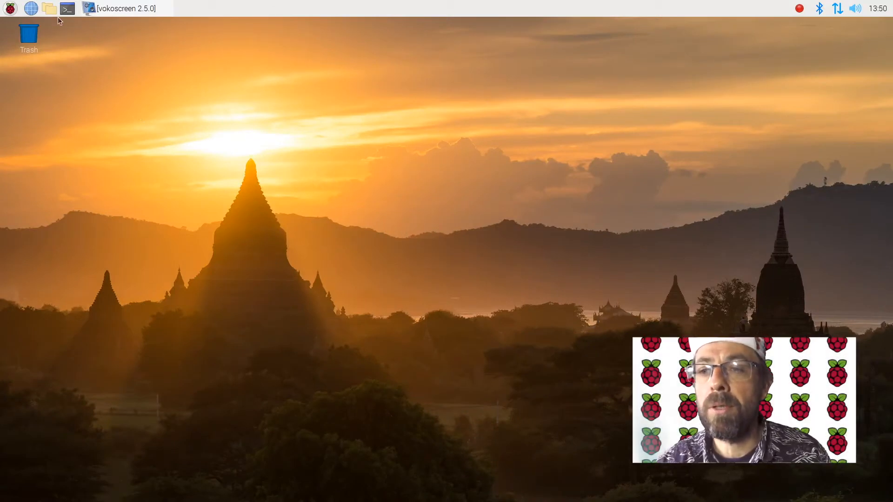
Open a terminal and install Ardour with the command "sudo apt-get install ardour".
click(67, 8)
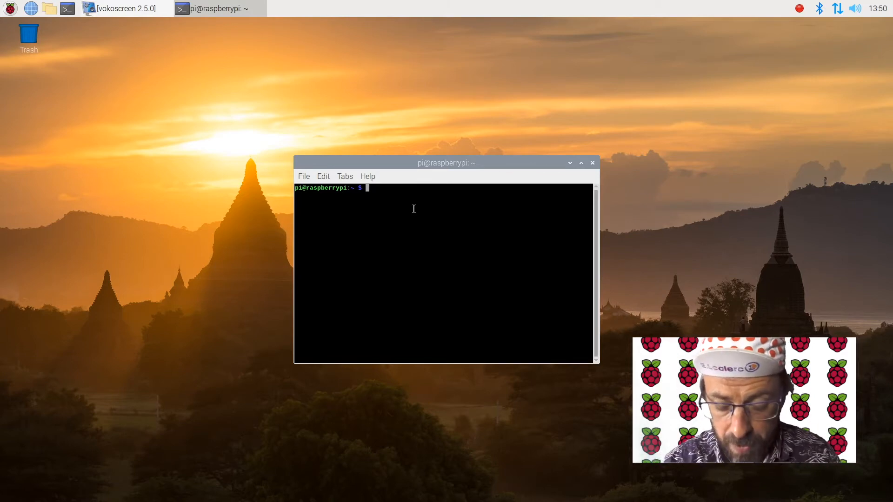
text(sudo )
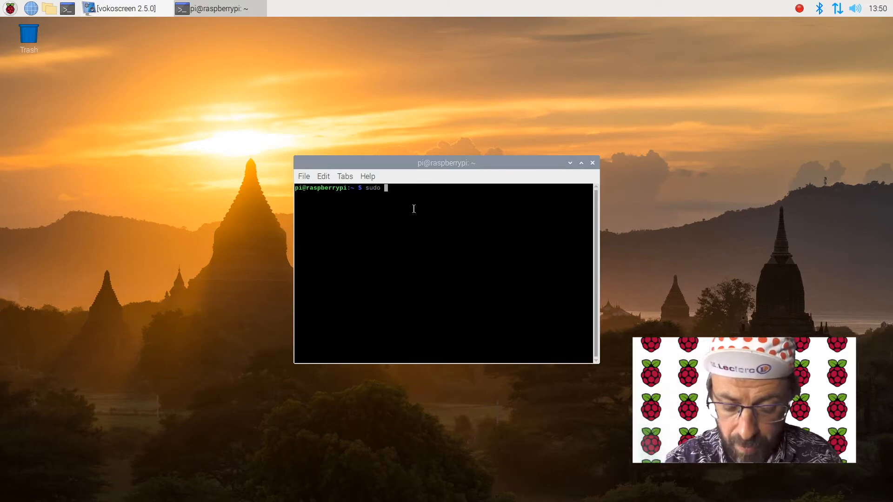
text(apt-)
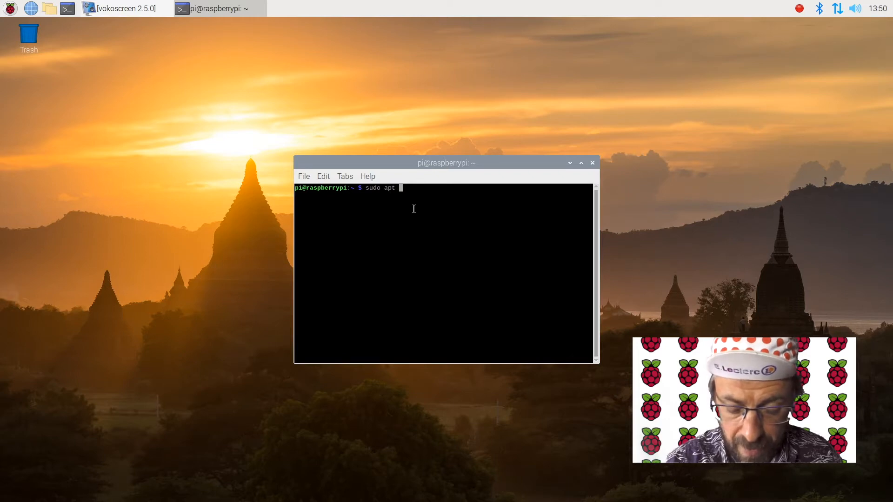
text(get )
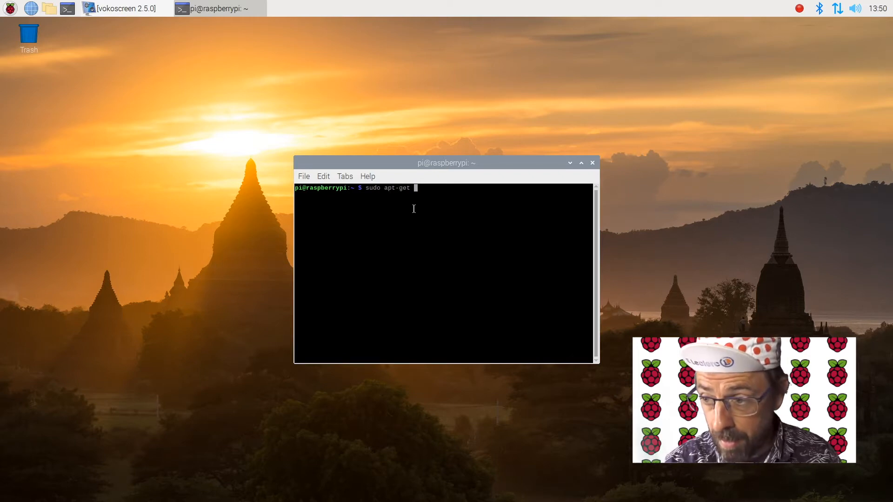
text(inst)
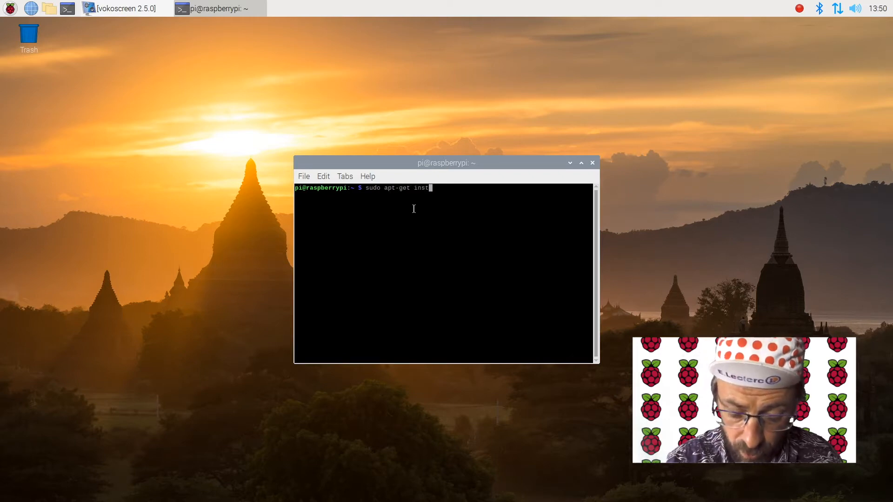
text(all ardour)
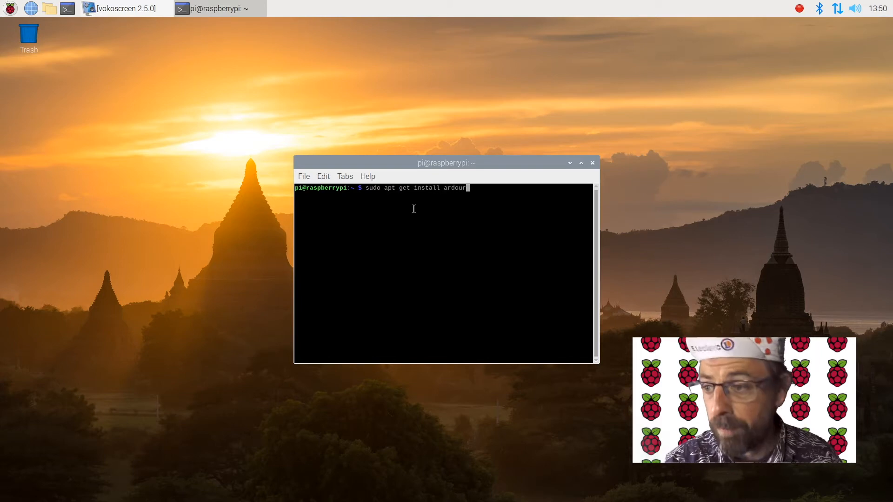
key(Return)
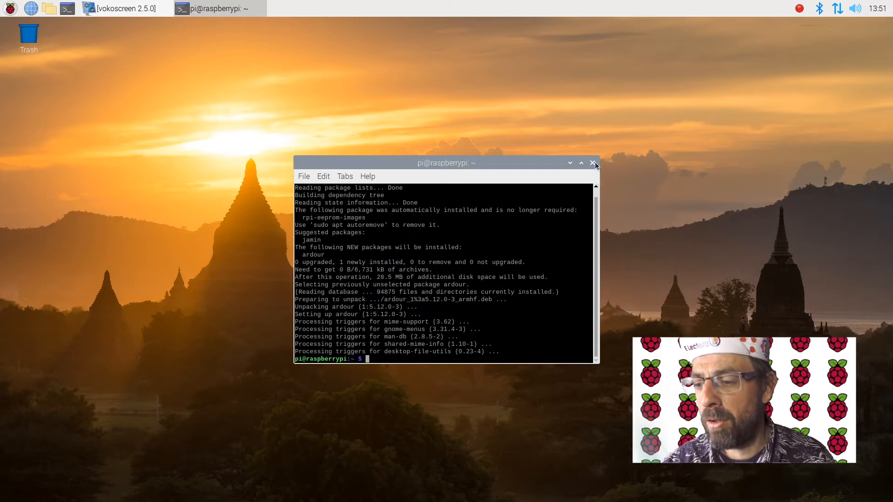
Refresh the package lists with "sudo apt-get update" and close the terminal.
text(sudo apt)
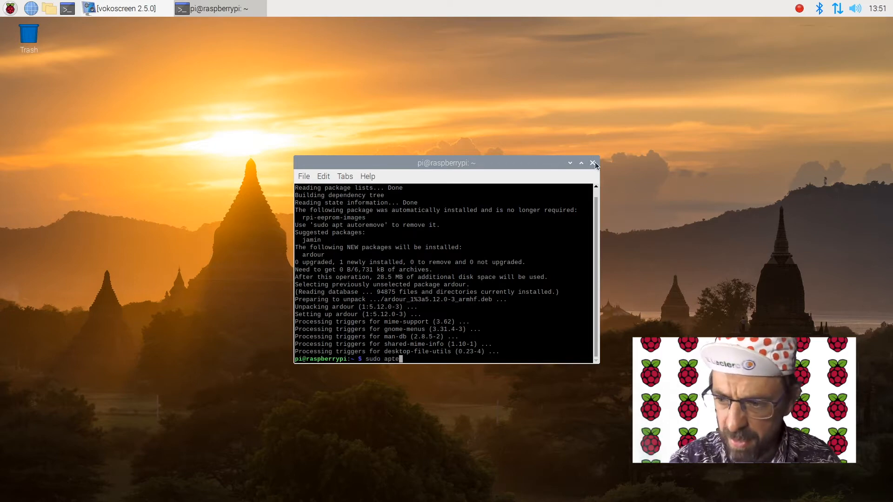
text(-get upd)
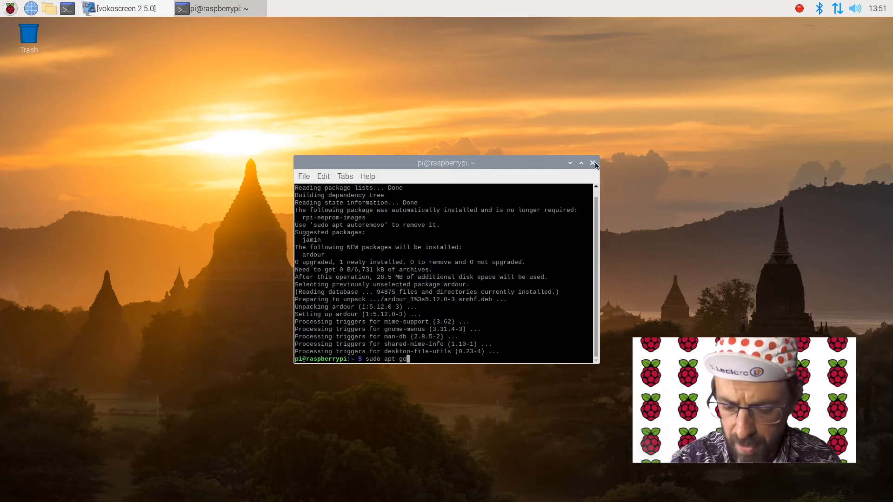
text(ate)
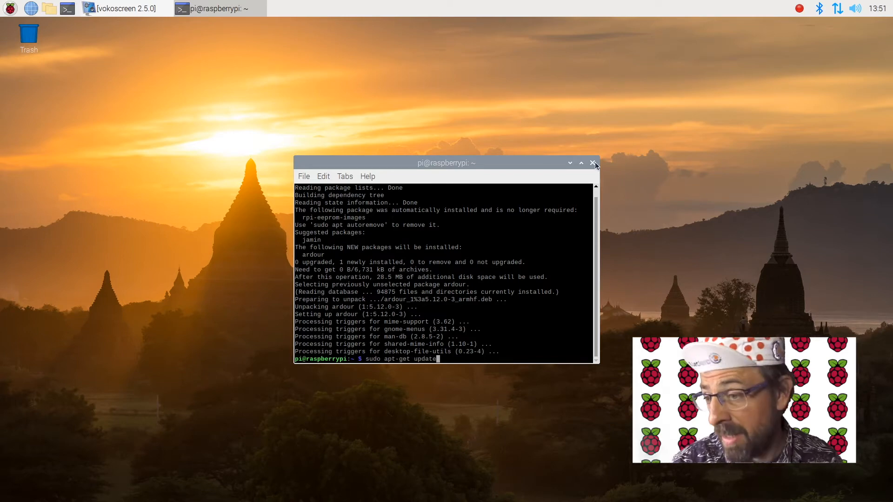
key(Return)
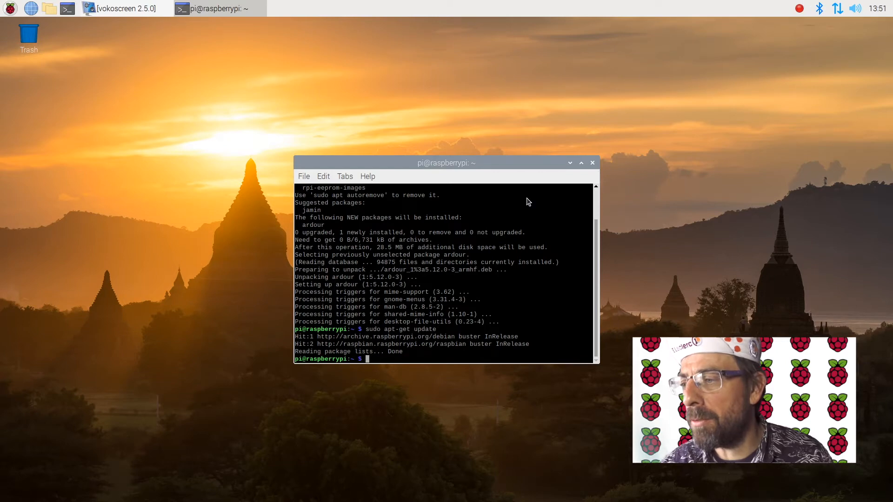
click(593, 163)
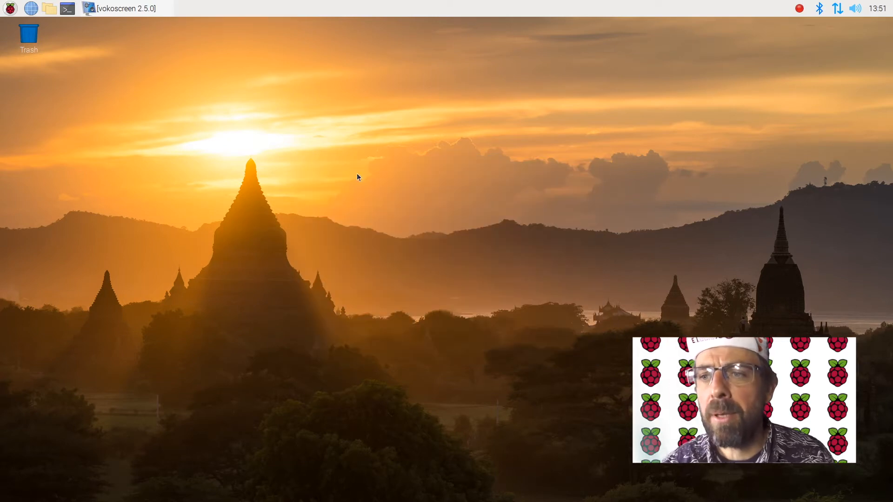
Launch Ardour5 from the desktop's Sound & Video applications.
click(12, 9)
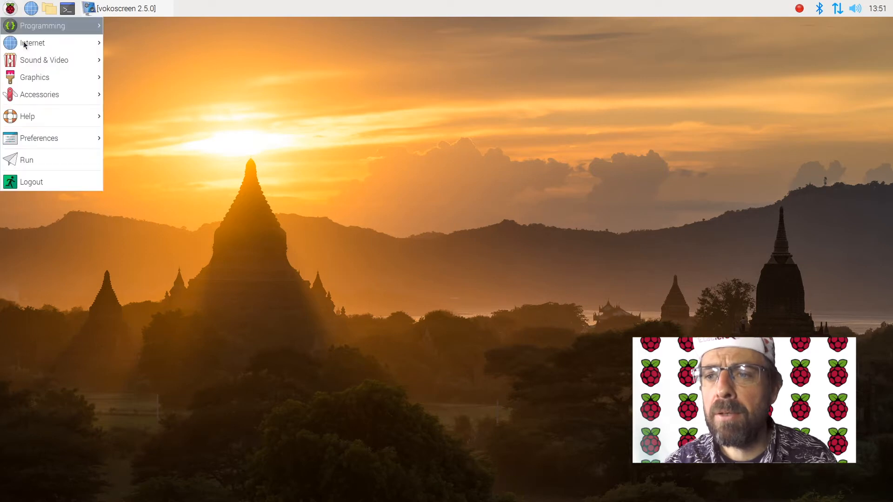
mouse_move(38, 63)
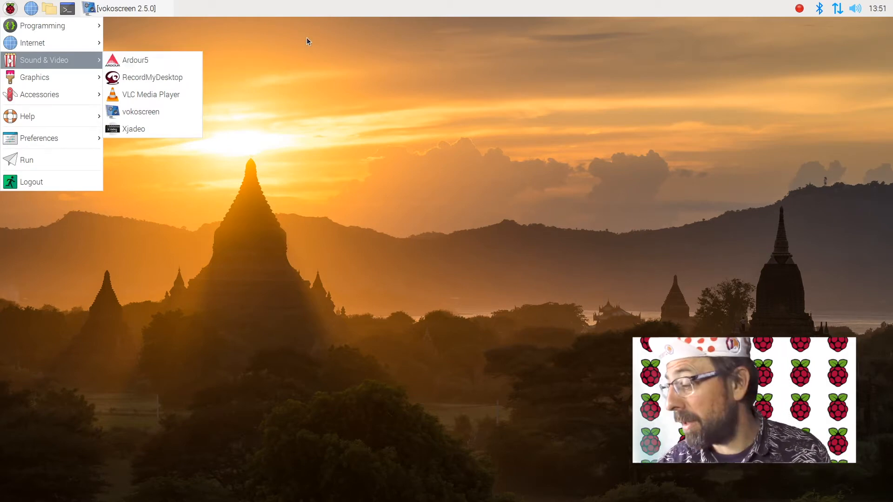
click(140, 60)
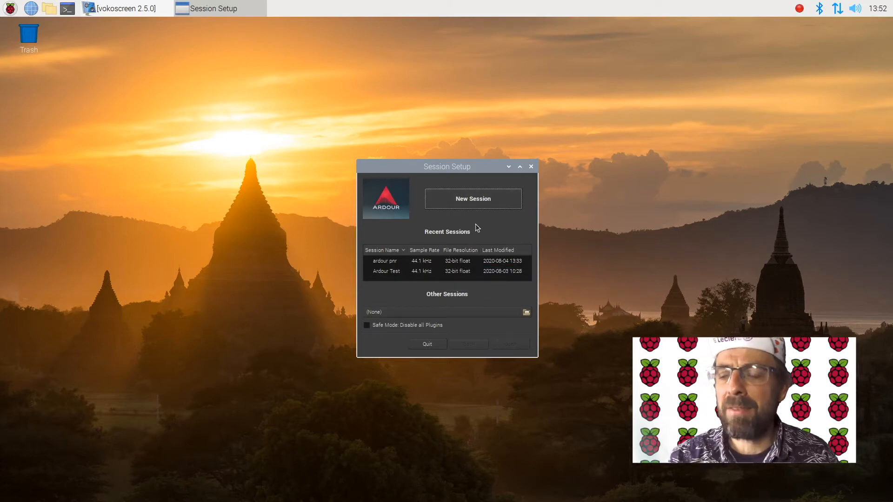
Create a new session named "Ardour first" from the Recording Session template.
click(479, 199)
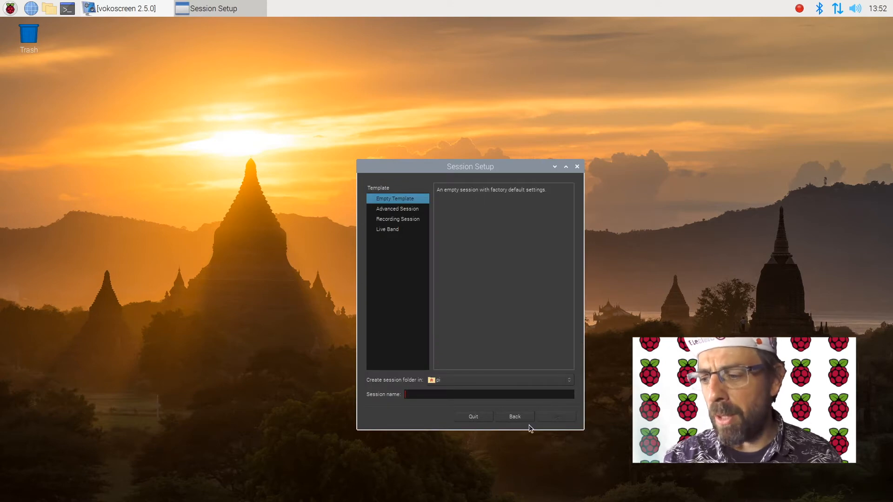
click(410, 220)
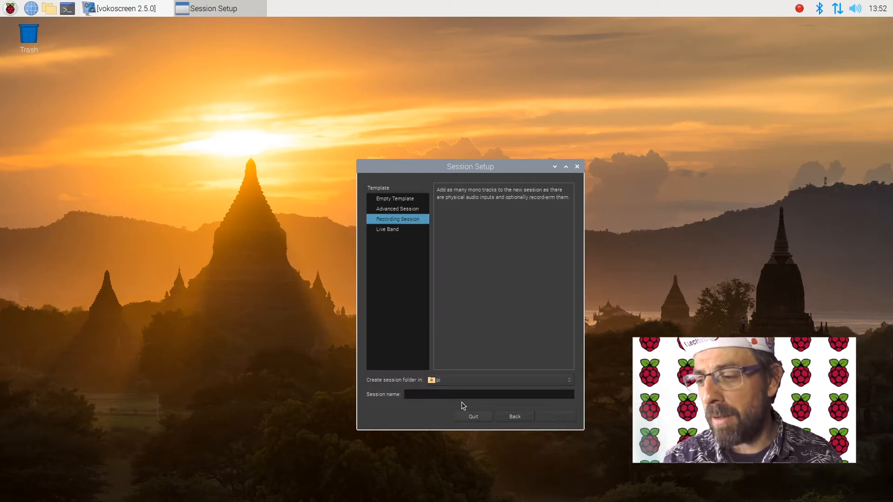
click(451, 394)
text(Ardour)
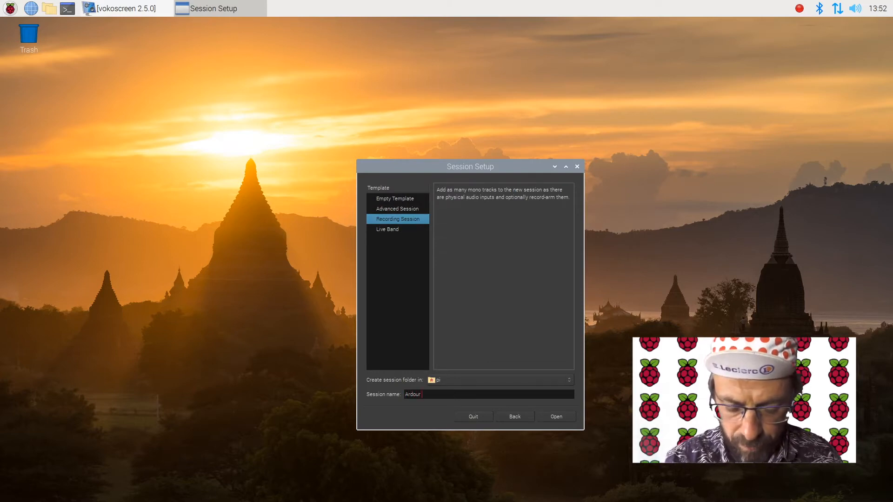
text( first)
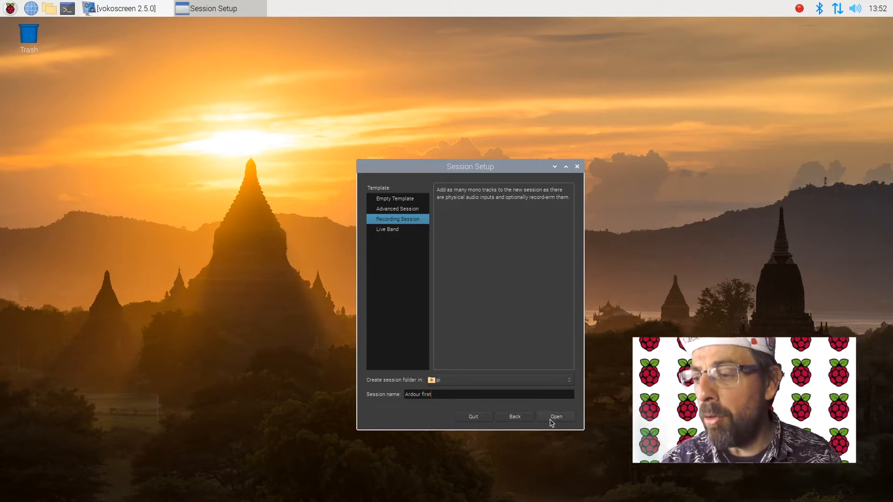
click(551, 418)
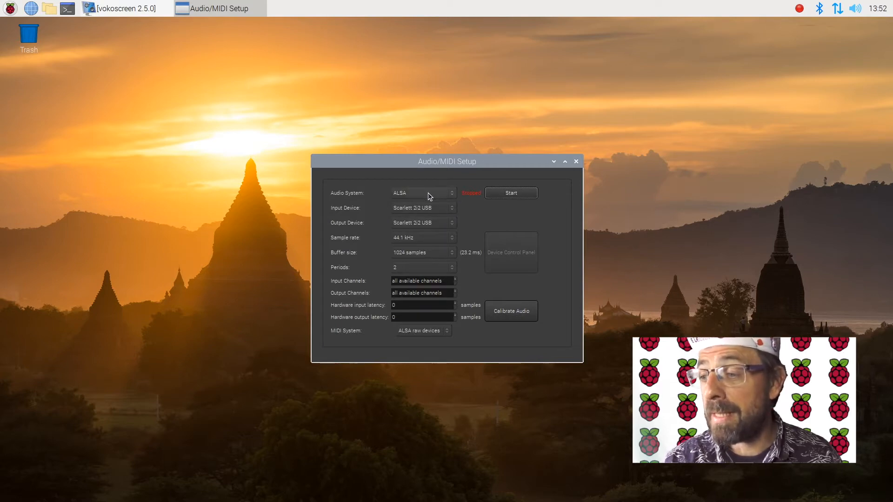
Start the ALSA audio engine with the Scarlett 2i2 USB device and create 1 track without record-arming it.
click(510, 193)
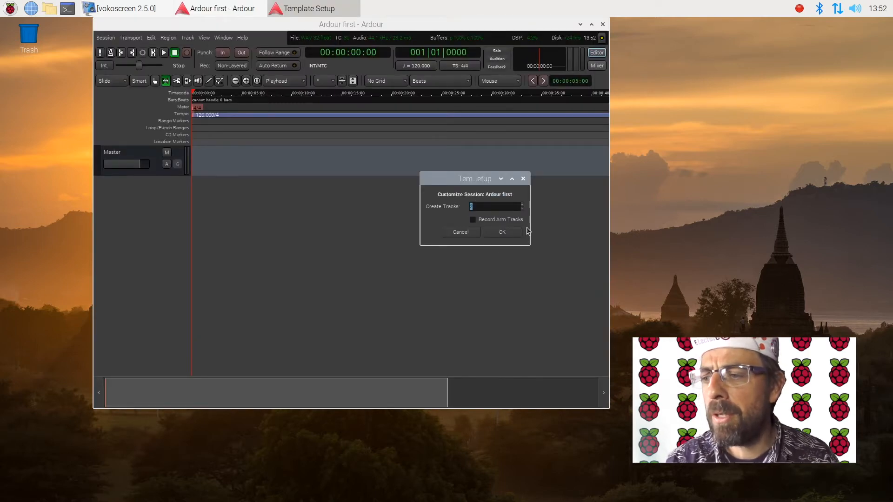
click(521, 209)
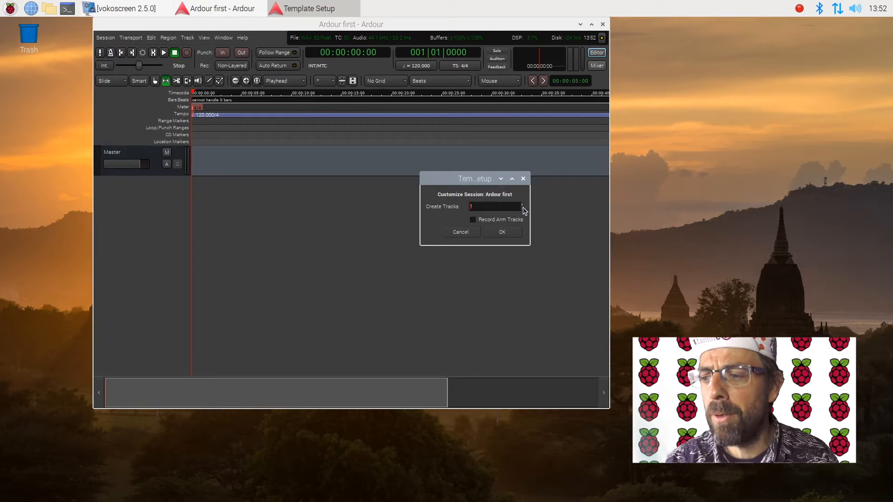
click(503, 232)
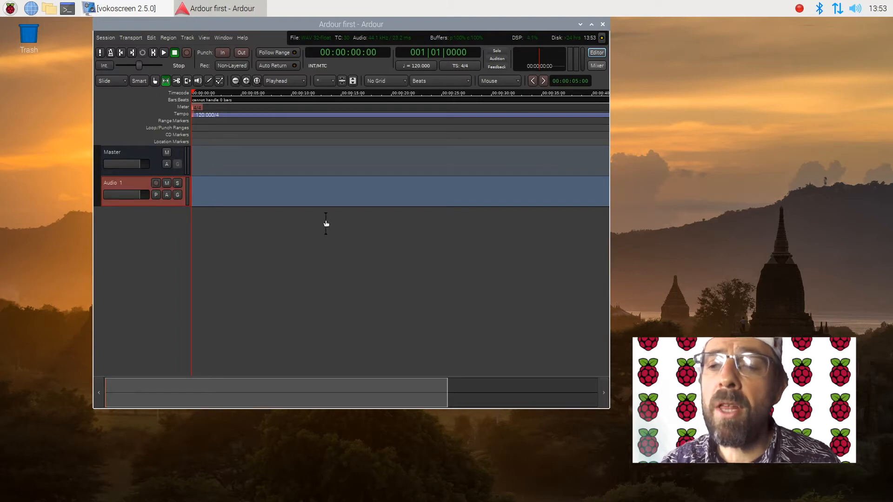
Record-arm the Audio 1 track.
click(156, 184)
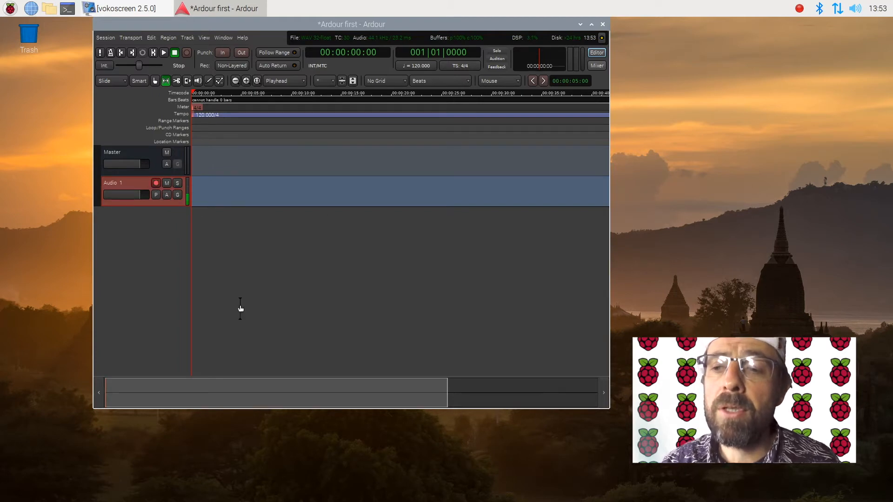
click(155, 183)
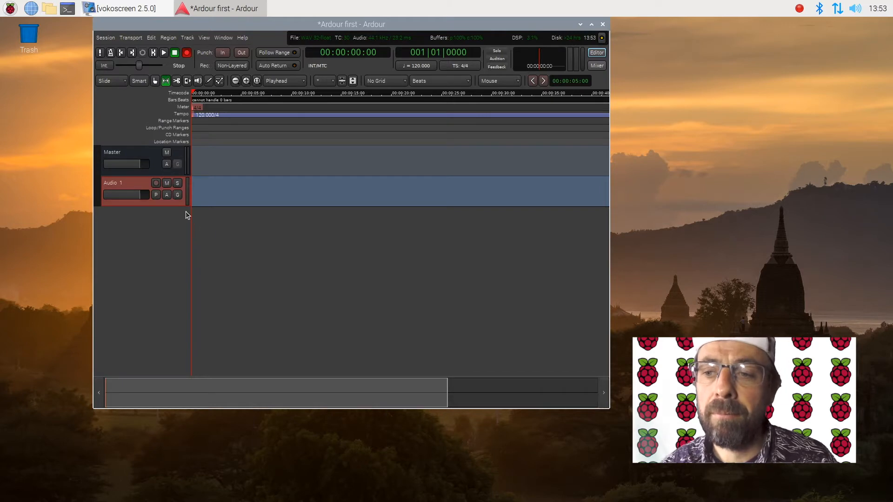
click(156, 182)
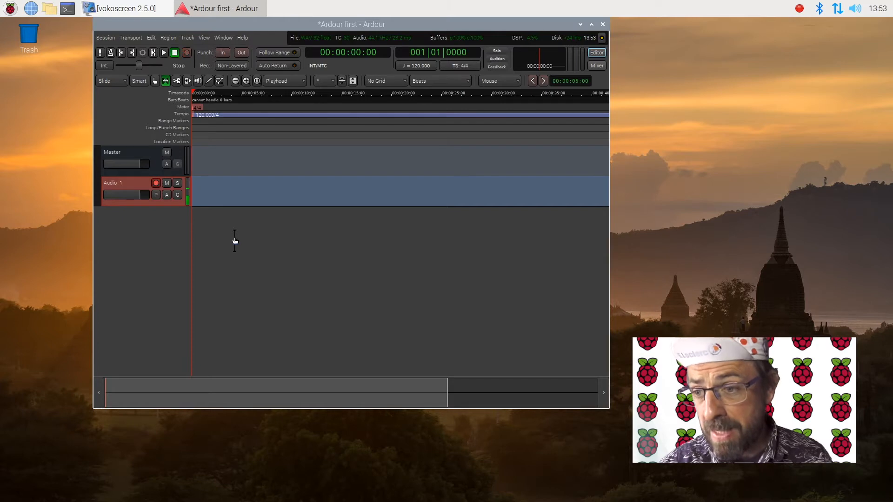
Record a take of about 35 seconds on Audio 1, making the track much taller during the recording.
key(space)
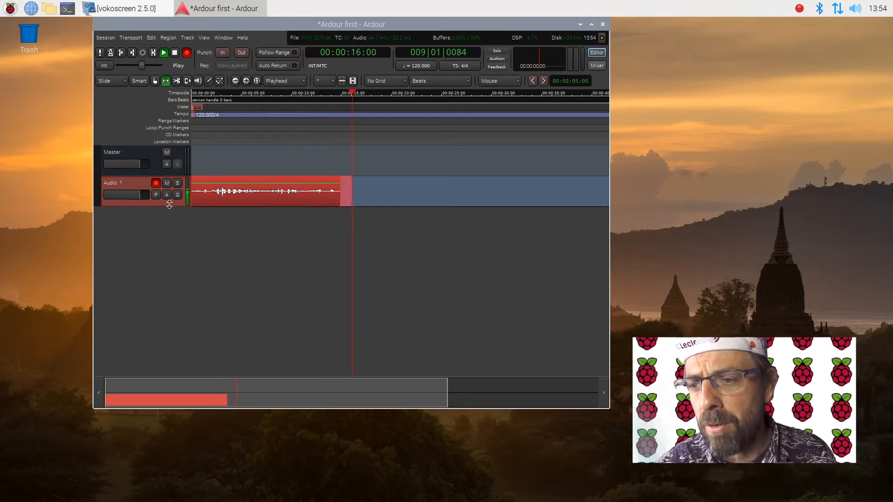
drag(167, 206, 172, 296)
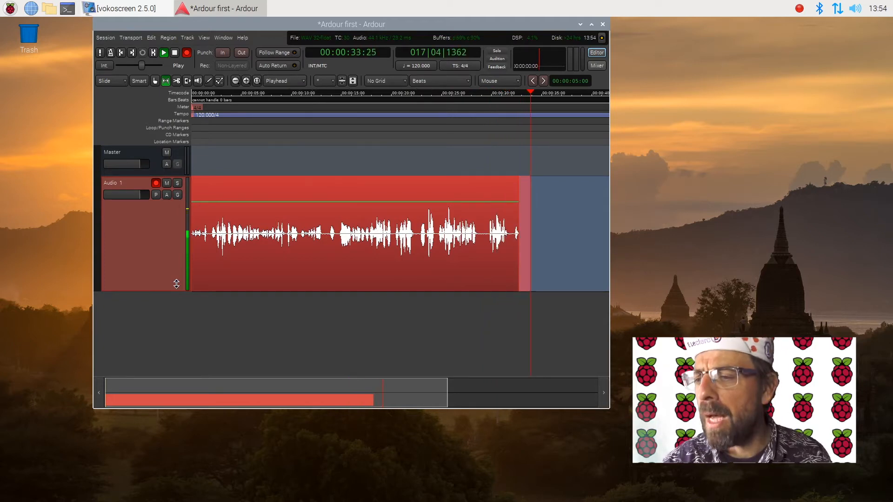
key(space)
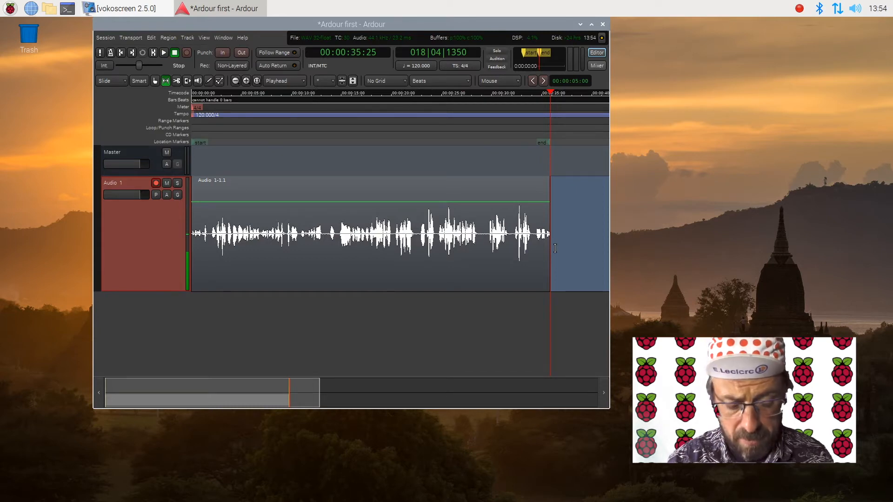
Delete the recorded region from Audio 1 and return the playhead to the session start.
key(ctrl+a)
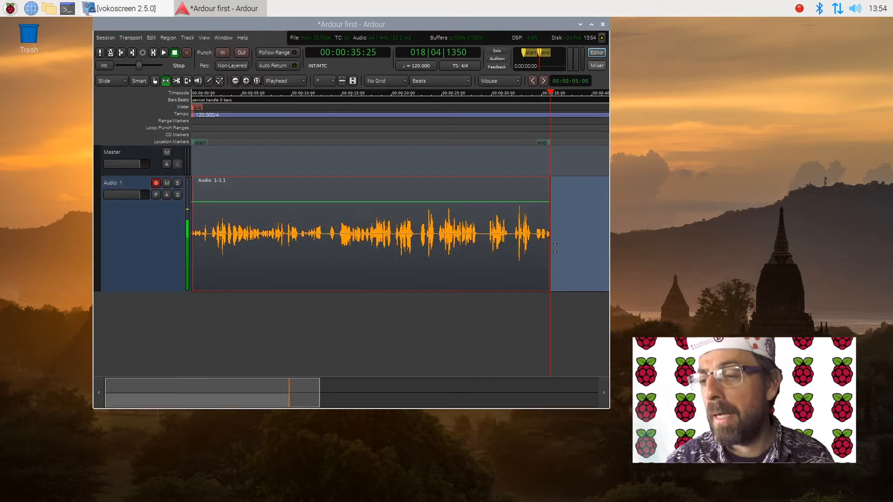
key(Delete)
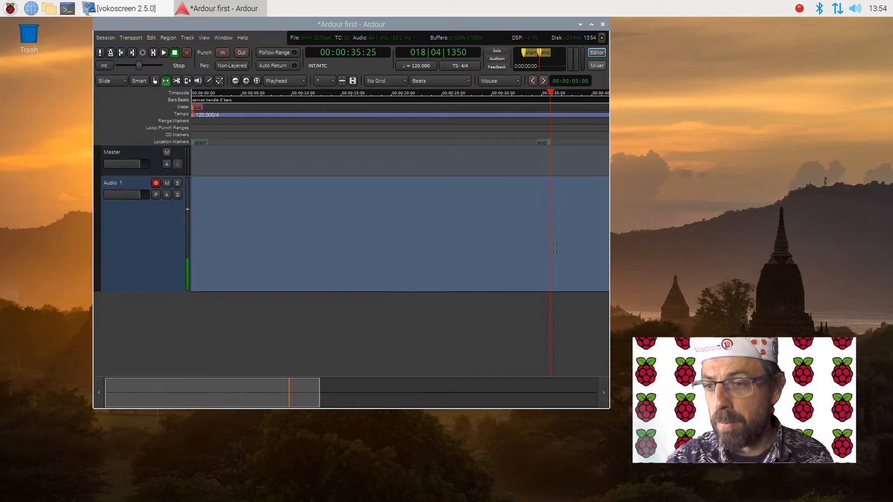
key(Home)
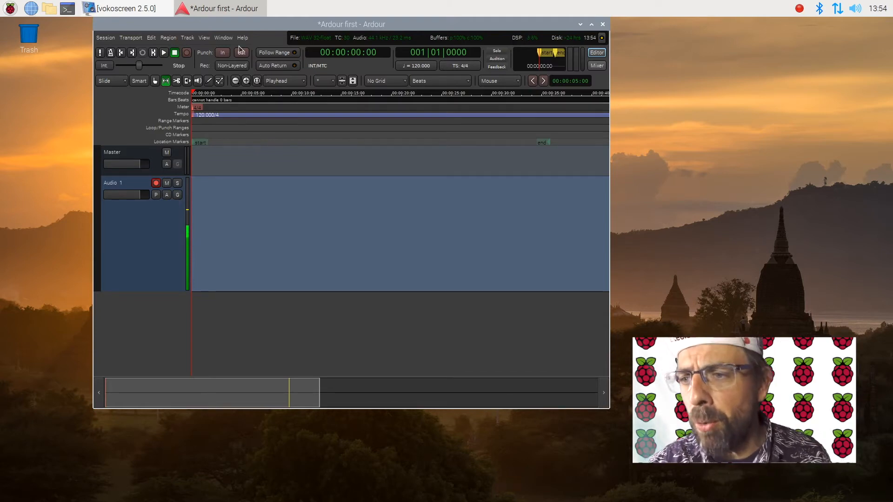
Look up the shortcut for the Editor's Set Auto Punch In/Out from Playhead action by searching the keyboard shortcuts for "set aut".
click(227, 37)
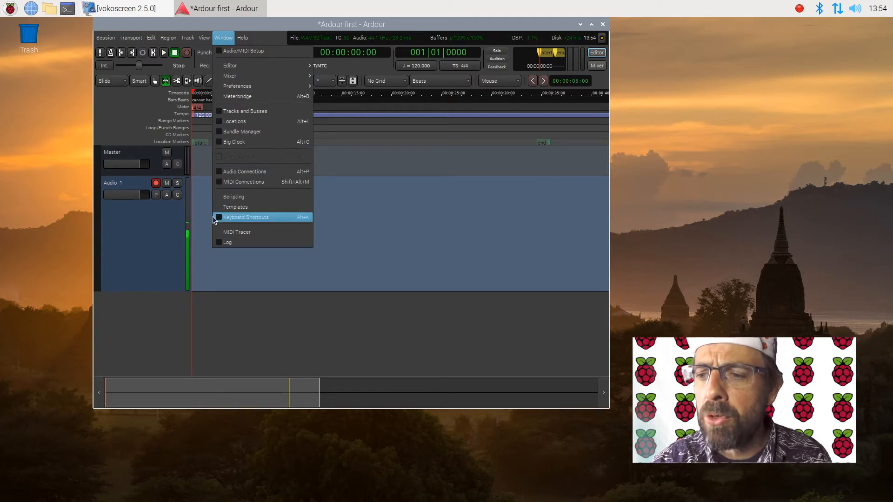
click(218, 218)
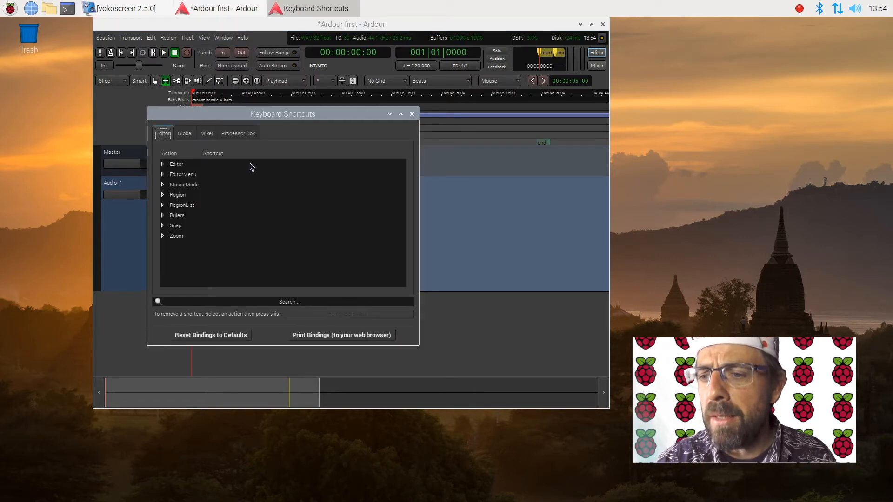
click(172, 166)
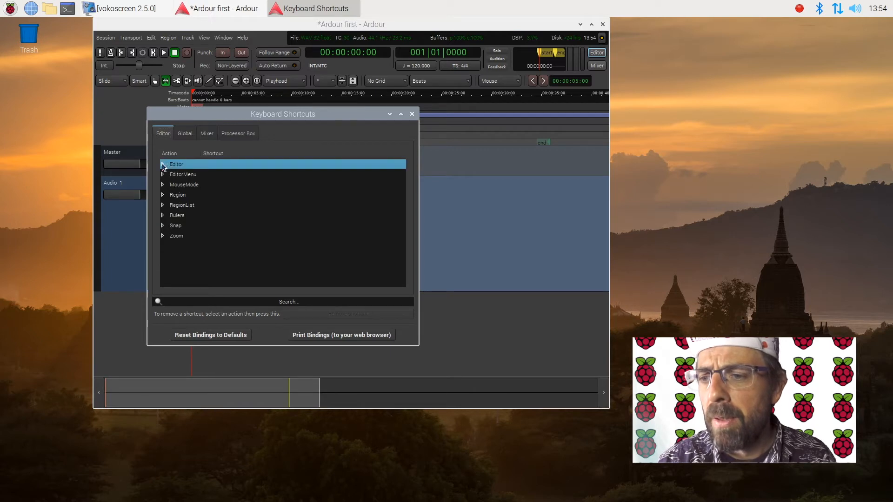
click(163, 164)
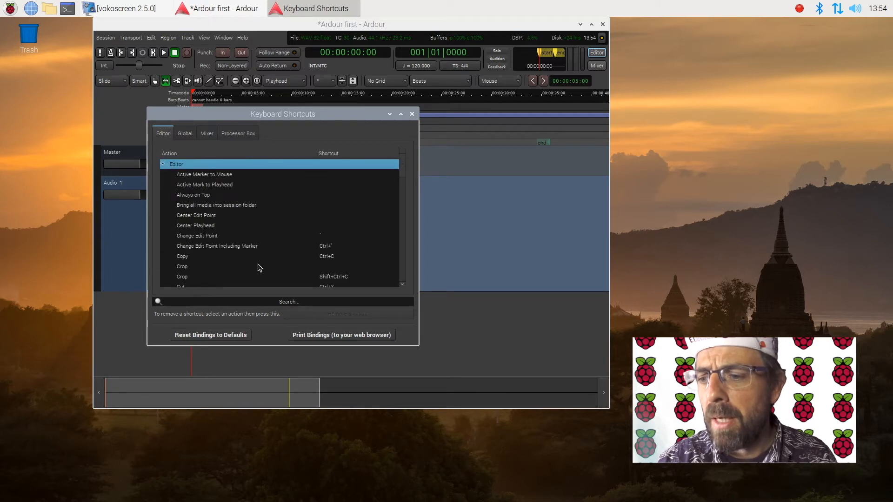
click(308, 302)
text(s)
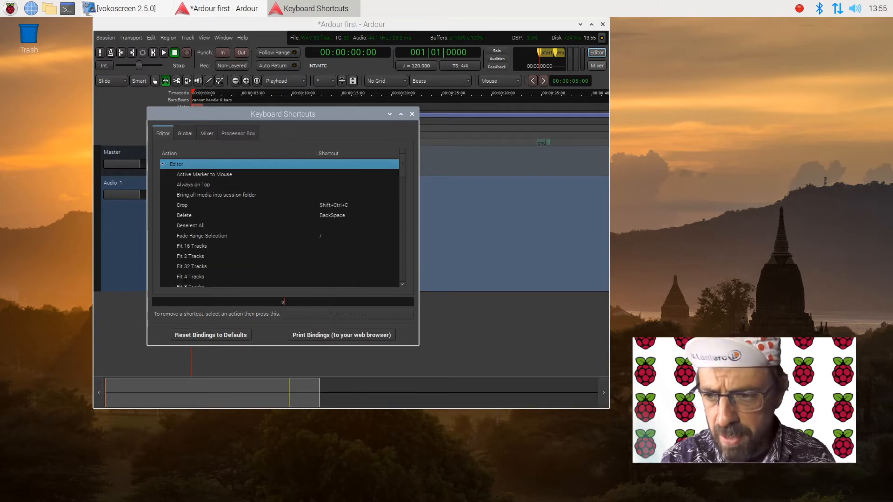
text(et aut)
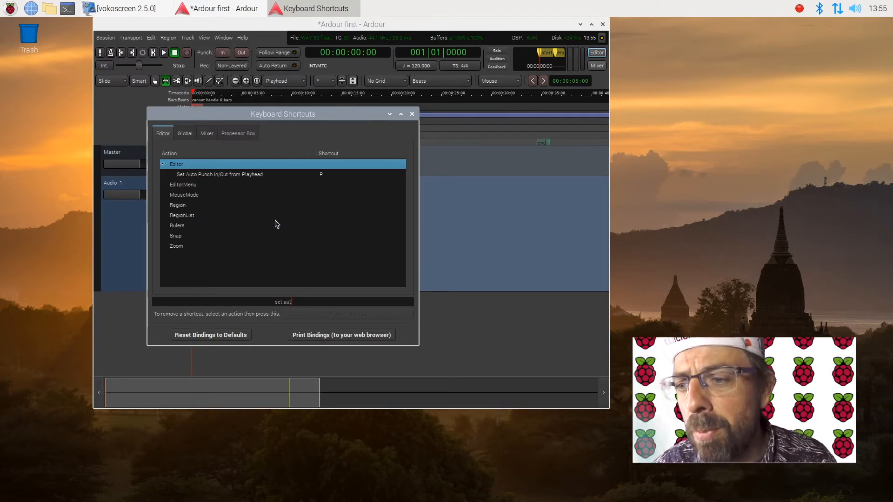
click(259, 175)
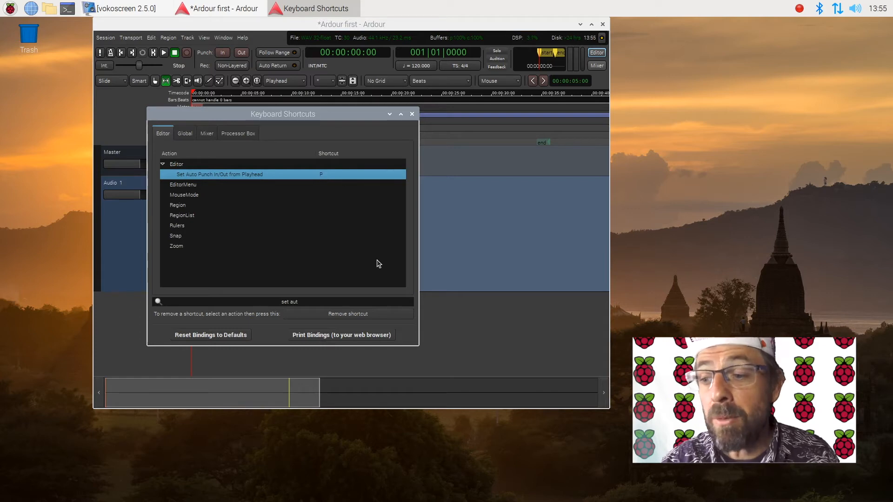
click(411, 115)
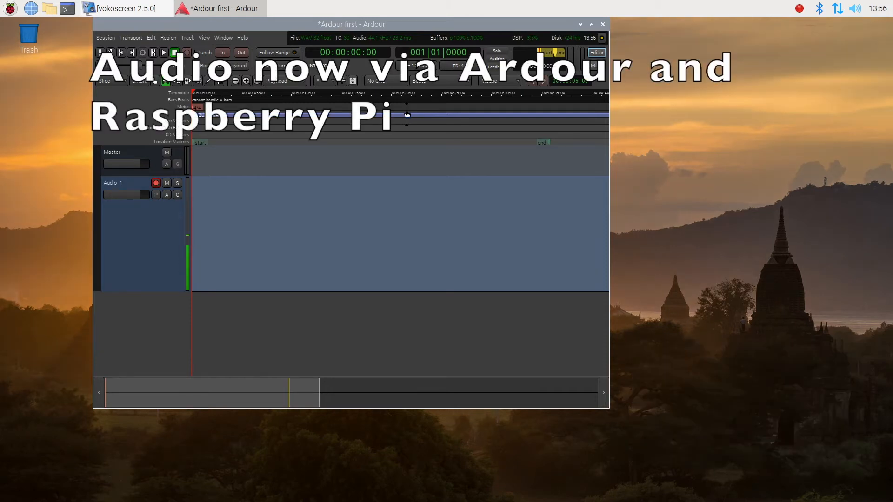
Record a new take of about 14 seconds on Audio 1 from the session start.
key(shift+r)
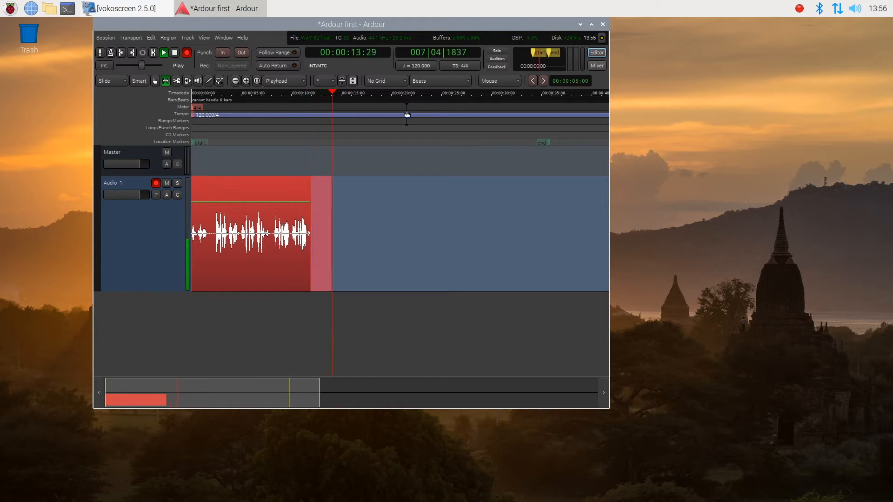
key(space)
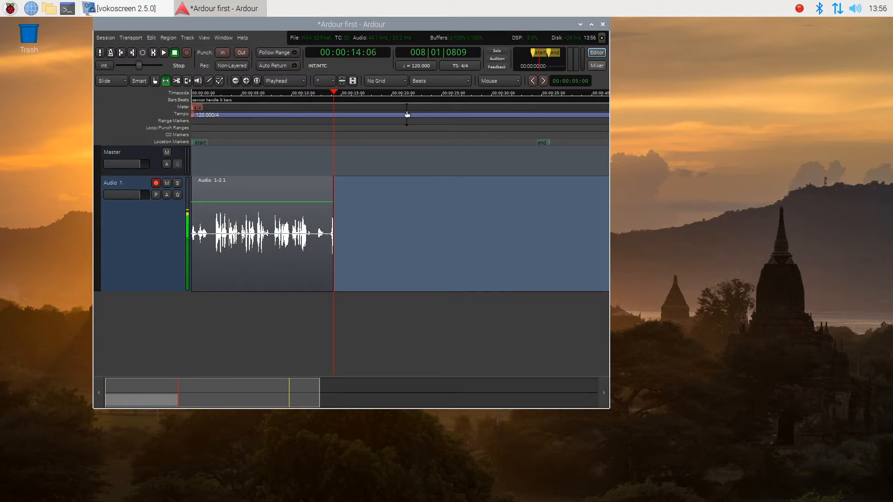
Play back the end of the take to find the re-entry point and set the auto punch-in there at 00:00:10:00.
key(Left)
key(Left)
key(Left)
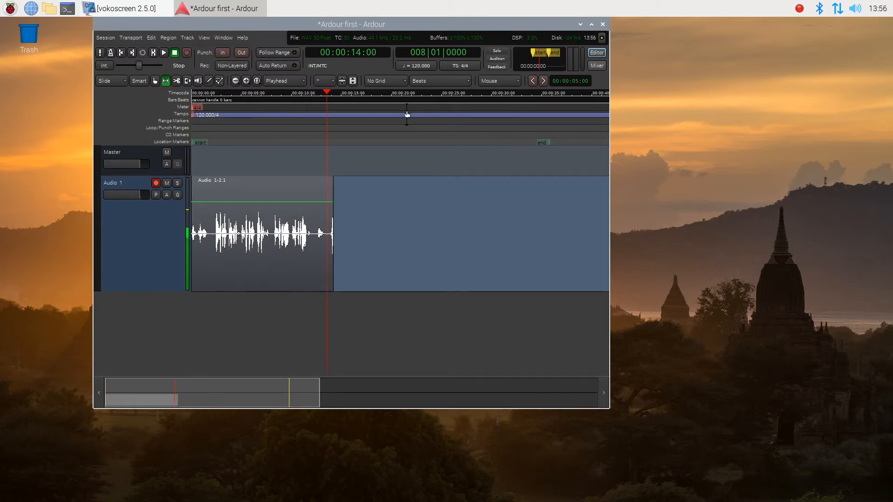
key(space)
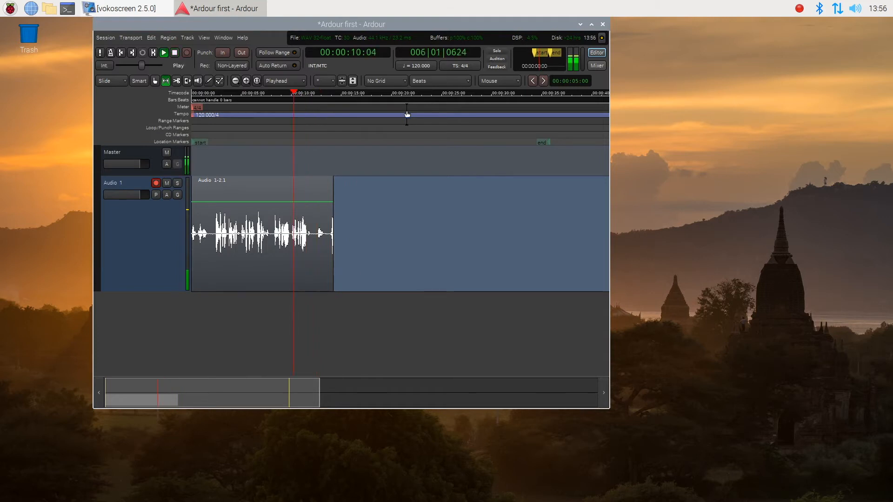
key(Left)
key(Left)
key(Left)
key(Left)
key(Left)
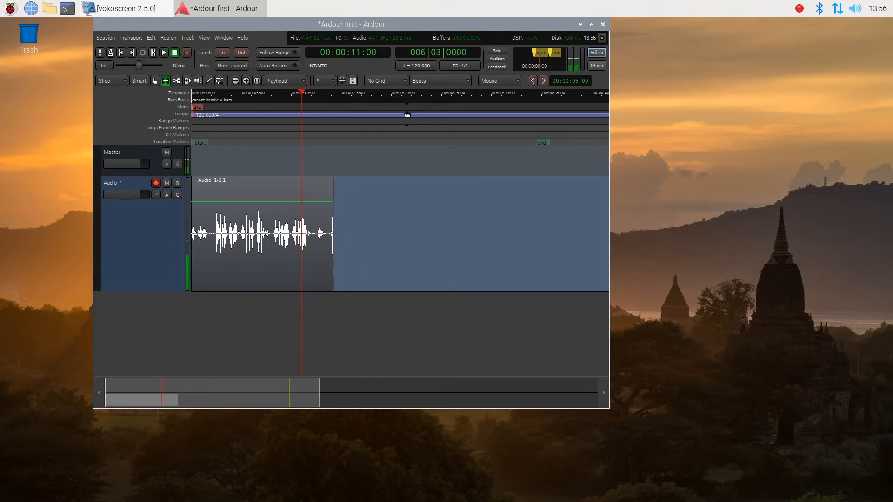
key(space)
key(space)
key(space)
key(space)
key(Left)
key(Left)
key(space)
key(space)
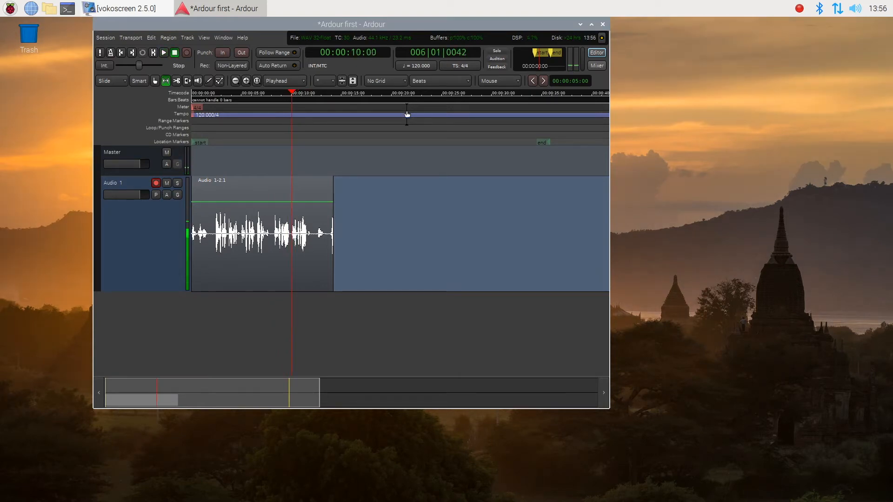
key(bracketleft)
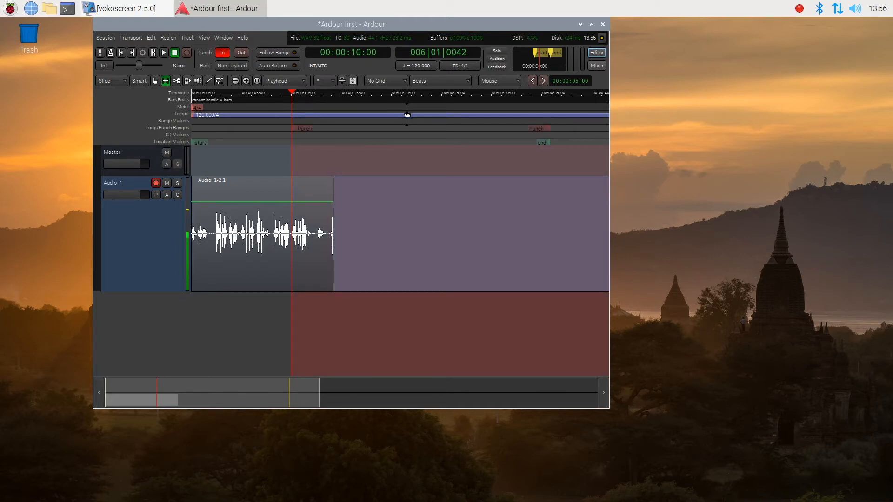
Start from 00:00:08:00 and record over the take from the punch-in point until about 00:00:18.
key(Left)
key(Left)
key(Left)
key(Left)
key(Left)
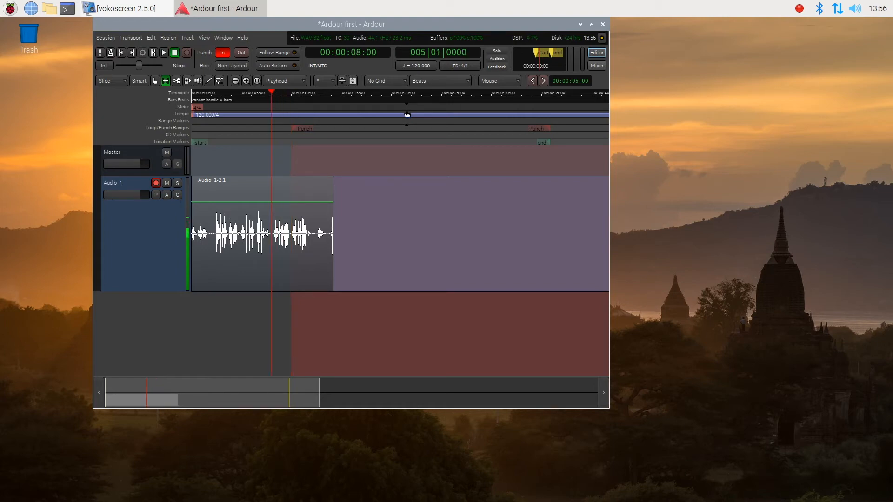
key(space)
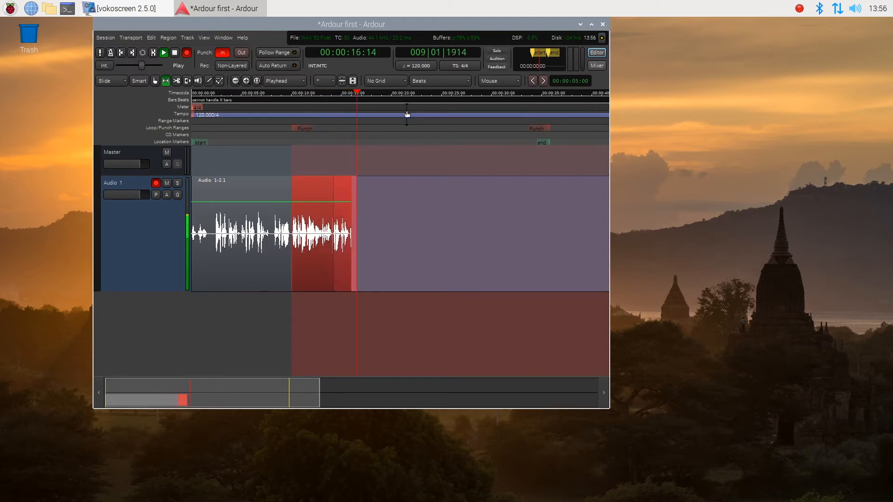
key(space)
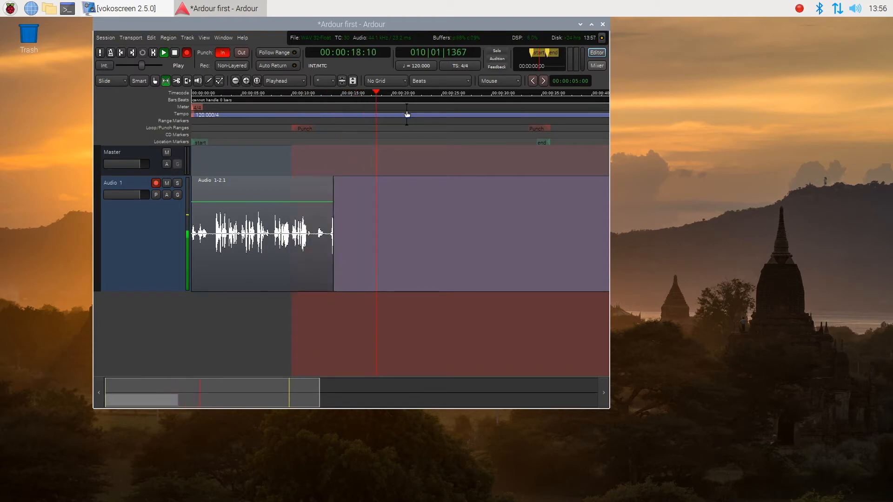
Play back the end of the punched-in recording and park the playhead at the re-entry point, 00:00:15:23.
key(Left)
key(Left)
key(Left)
key(Left)
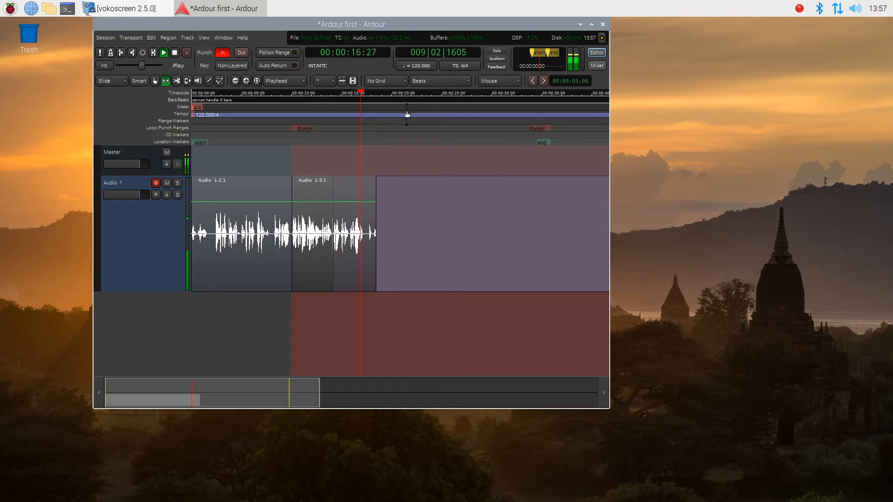
key(space)
key(Left)
key(Left)
key(Left)
key(Left)
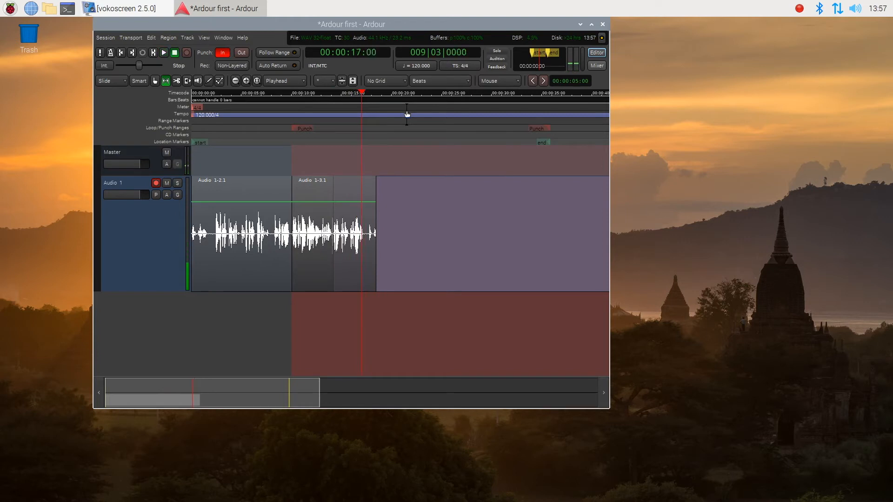
key(space)
key(space)
key(Left)
key(Left)
key(space)
key(space)
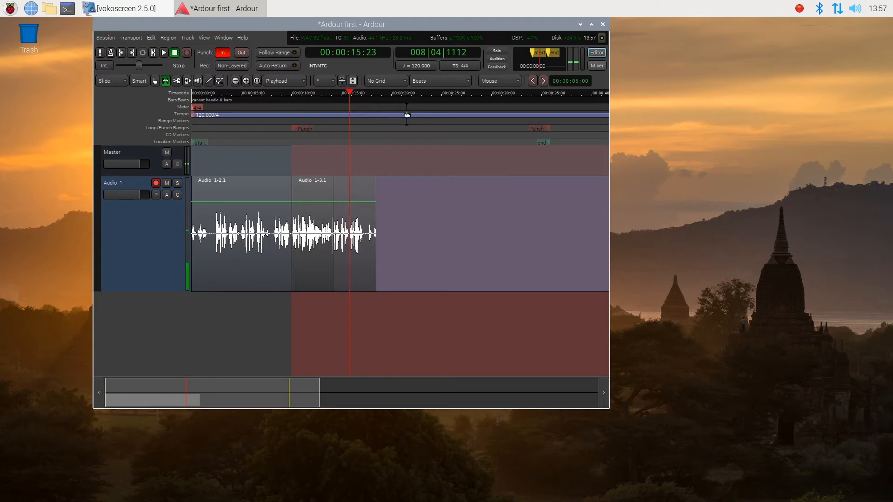
Clear the existing punch range and set a new auto punch-in at the playhead, 00:00:15:23.
key(bar)
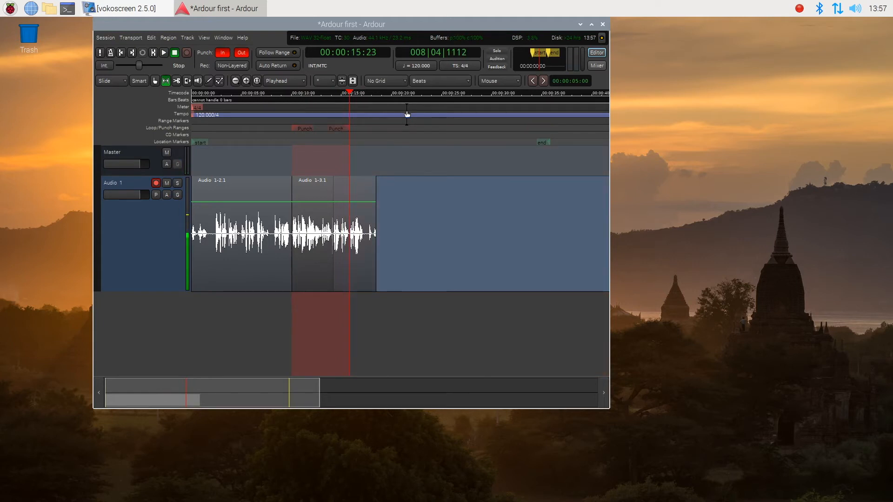
key(backslash)
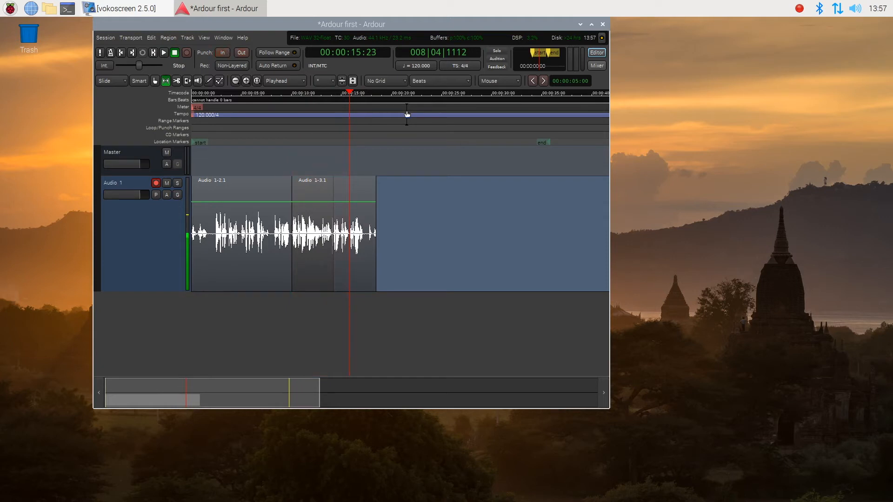
key(bracketleft)
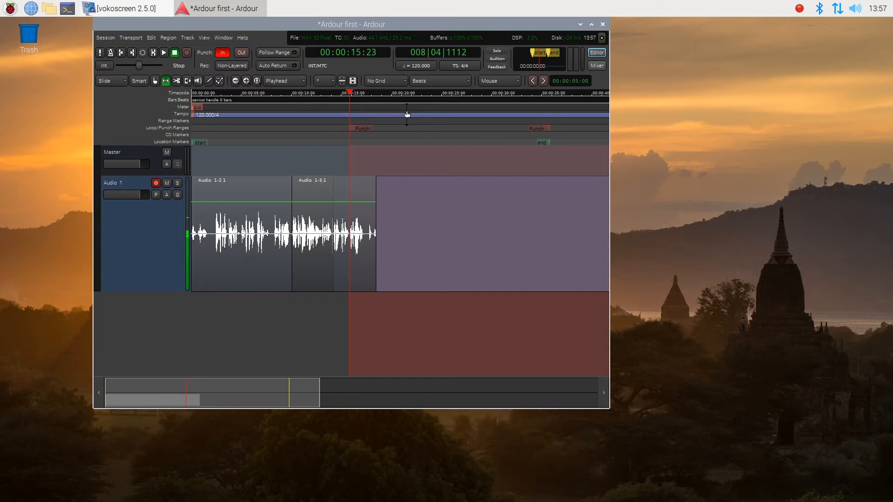
Start from 00:00:14:00 and record on Audio 1 from the new punch-in point until about 00:00:24.
key(Left)
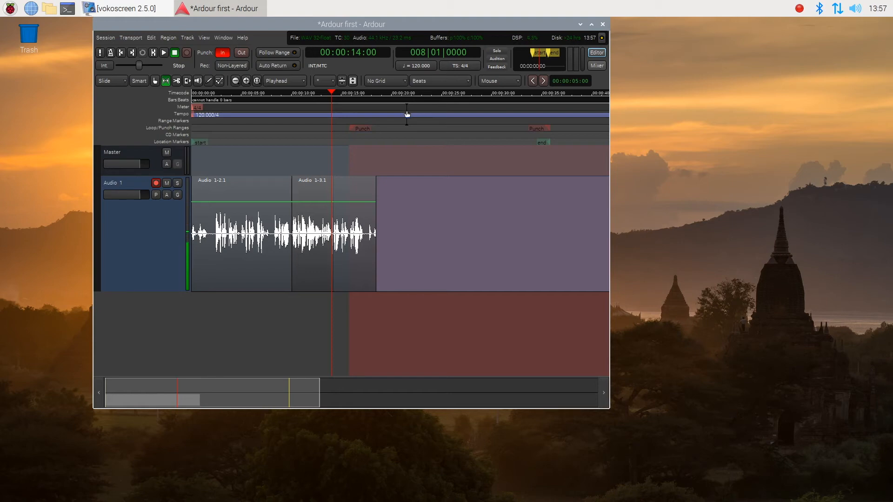
key(space)
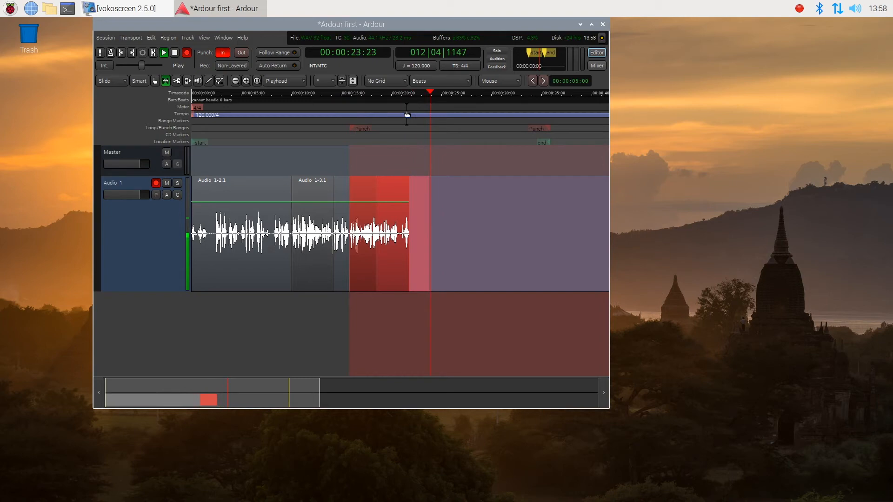
key(space)
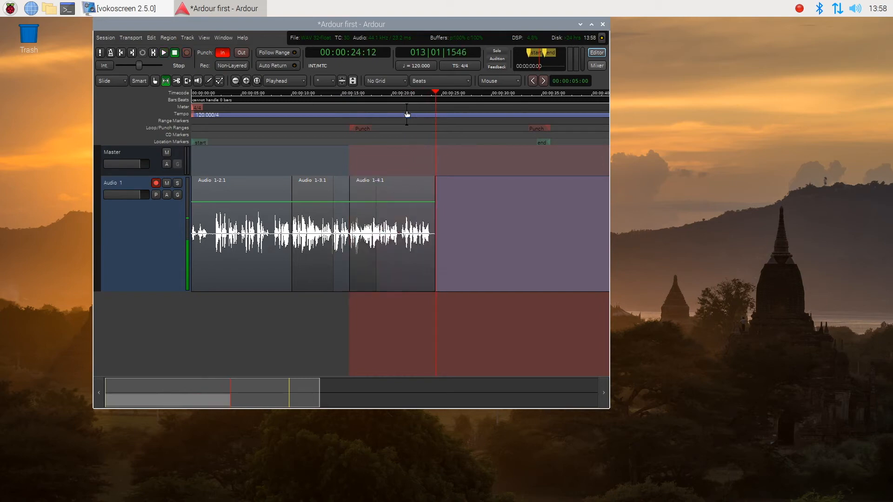
Play back the latest recording from 00:00:20:00 and move the auto punch-in to 00:00:20:25.
key(Left)
key(Left)
key(Left)
key(Left)
key(Left)
key(Left)
key(Left)
key(Left)
key(Left)
key(space)
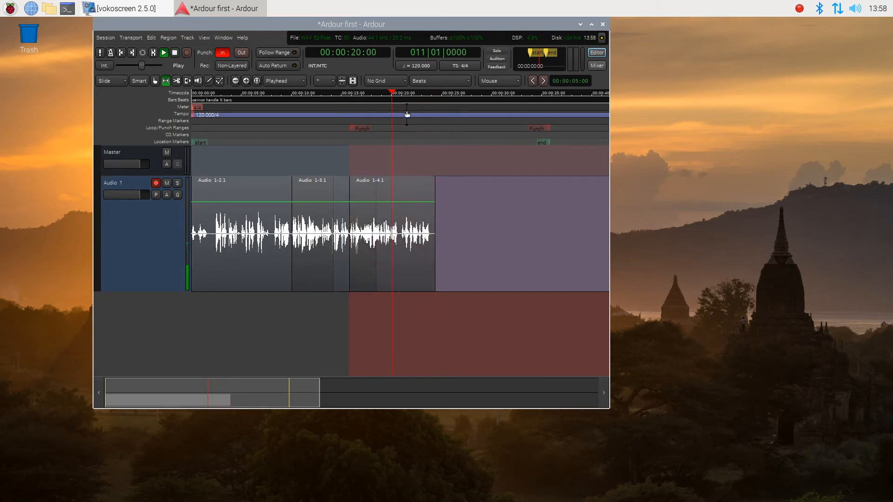
key(space)
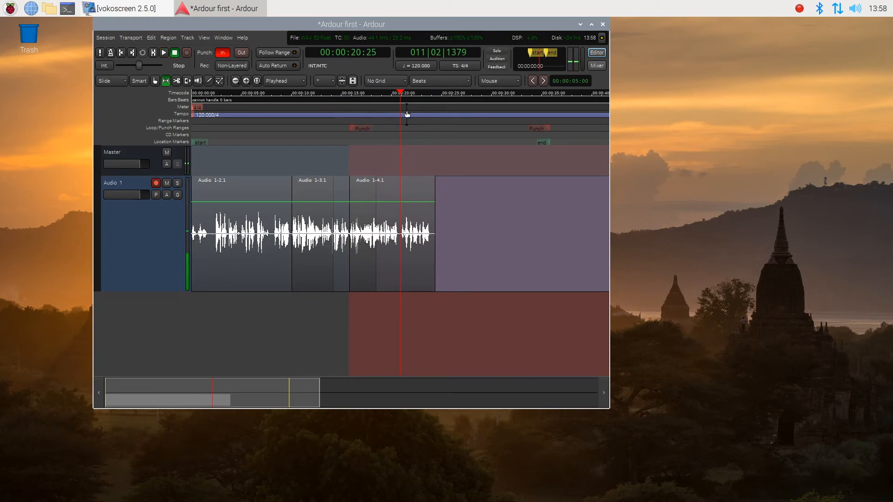
key(bracketleft)
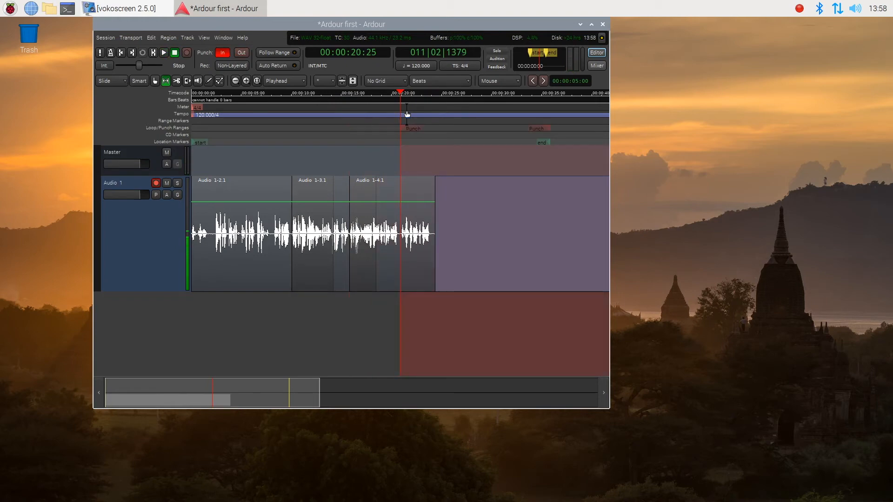
Try to record a correction from the punch-in point, starting playback at 00:00:19:15 and stopping at about 00:00:23.
key(Left)
key(Left)
key(Left)
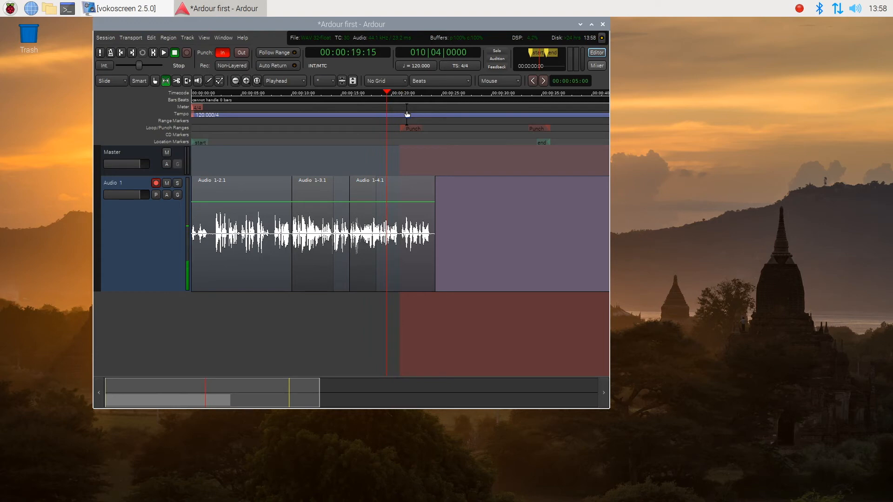
key(space)
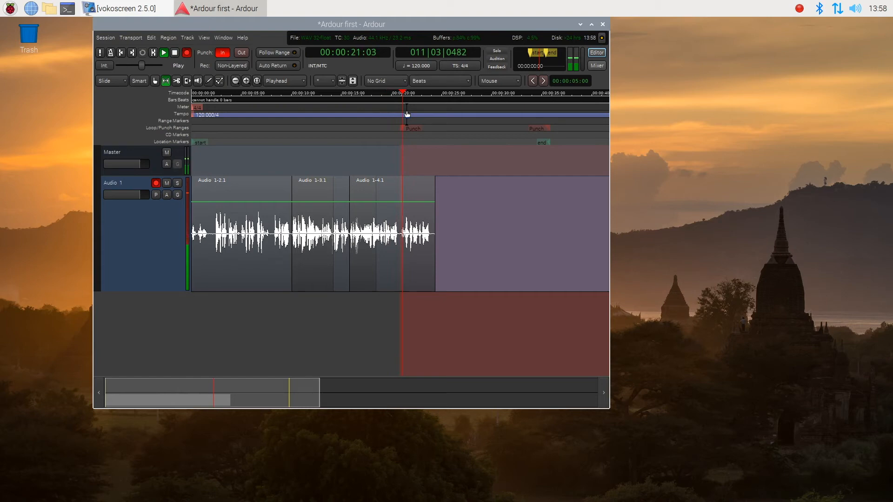
key(space)
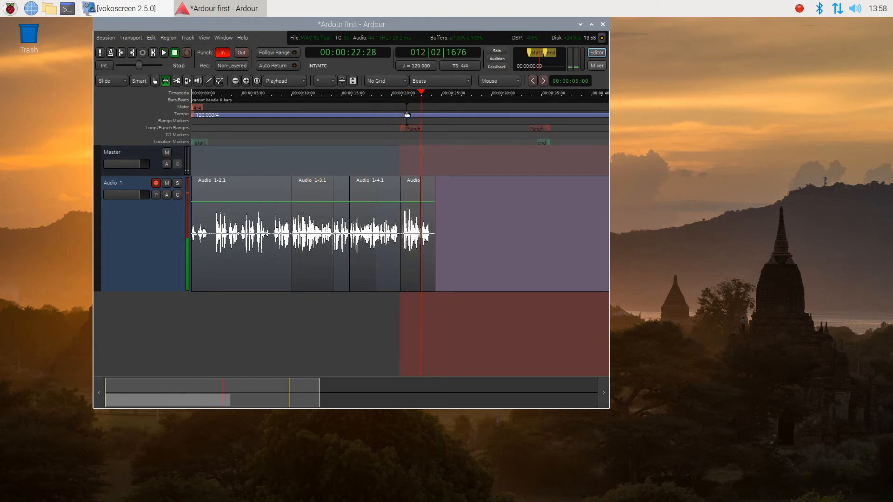
Delete the short region just recorded at the punch-in point on Audio 1.
key(Left)
key(Right)
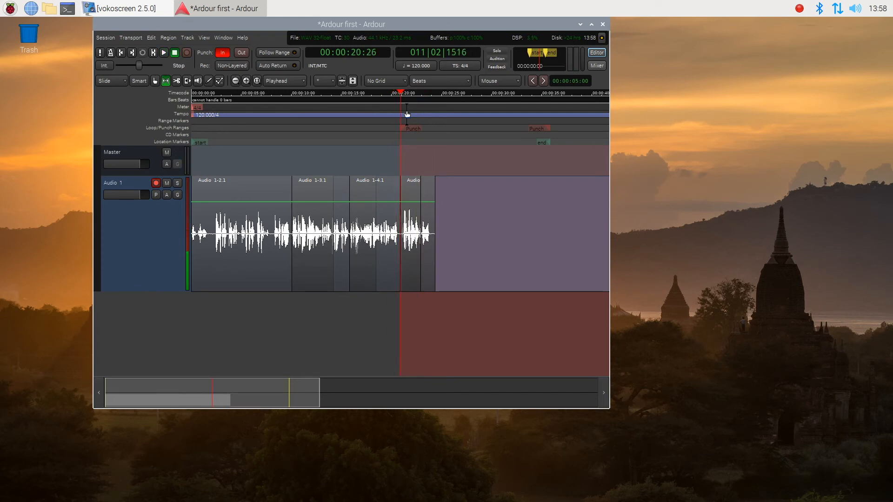
key(Delete)
Move the playhead back to 00:00:16:00 and record again from the punch-in point until about 00:00:27.
key(Left)
key(Left)
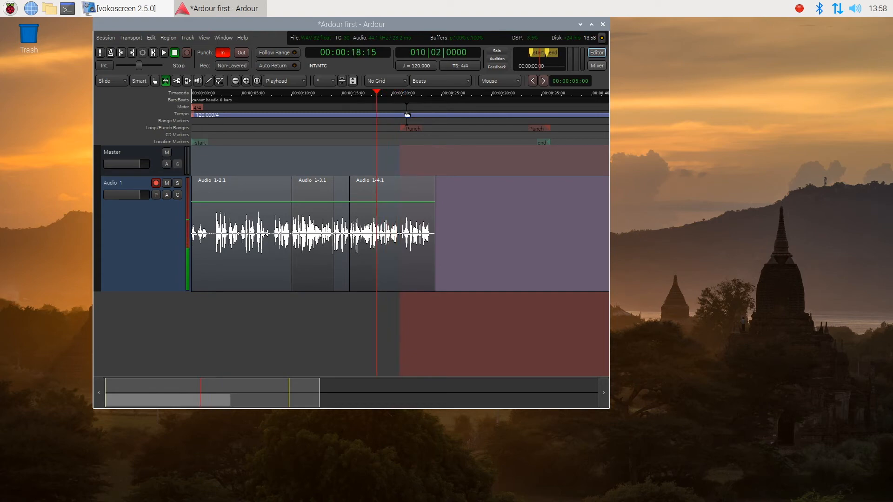
key(Left)
key(Left)
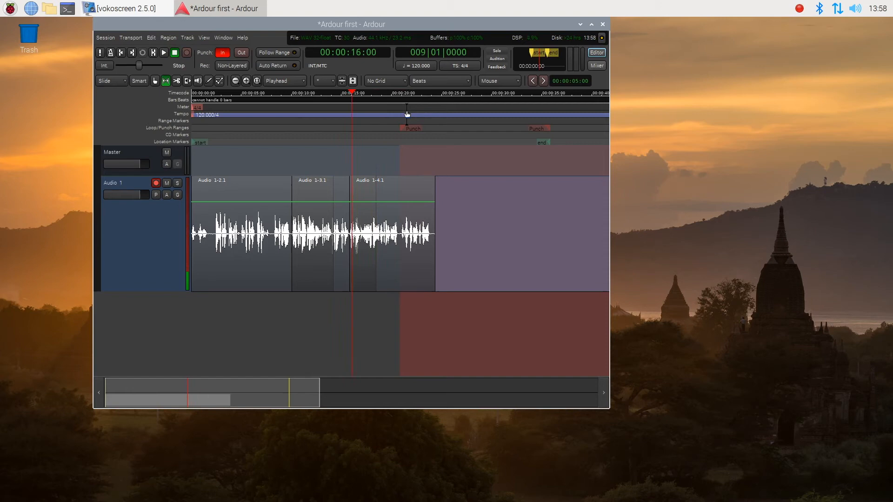
key(shift+space)
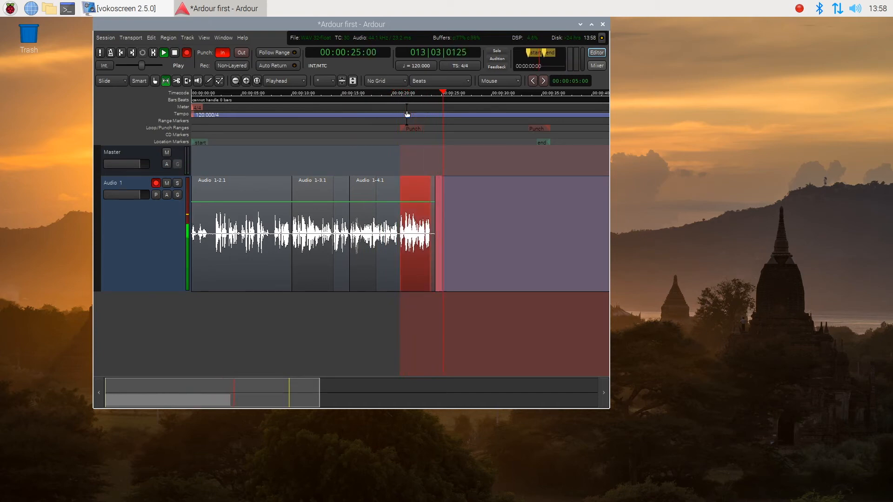
key(space)
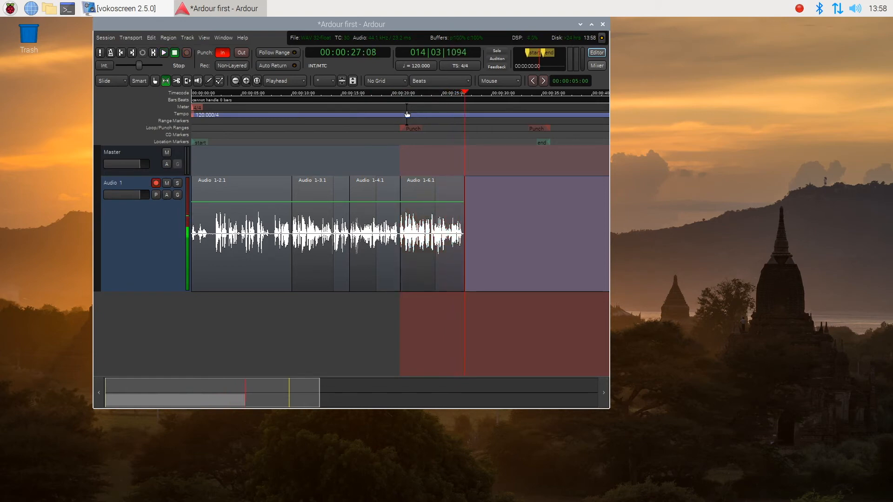
Return the playhead to the session start and play back the combined punch-in recordings.
key(Home)
key(space)
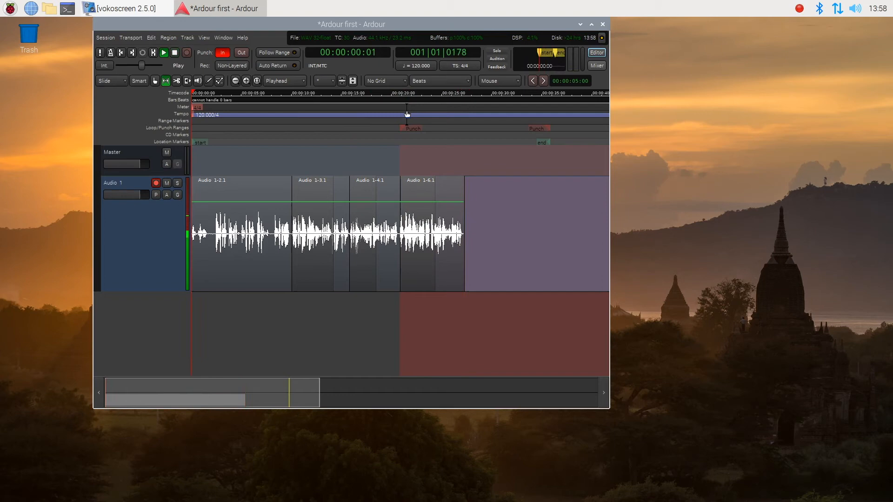